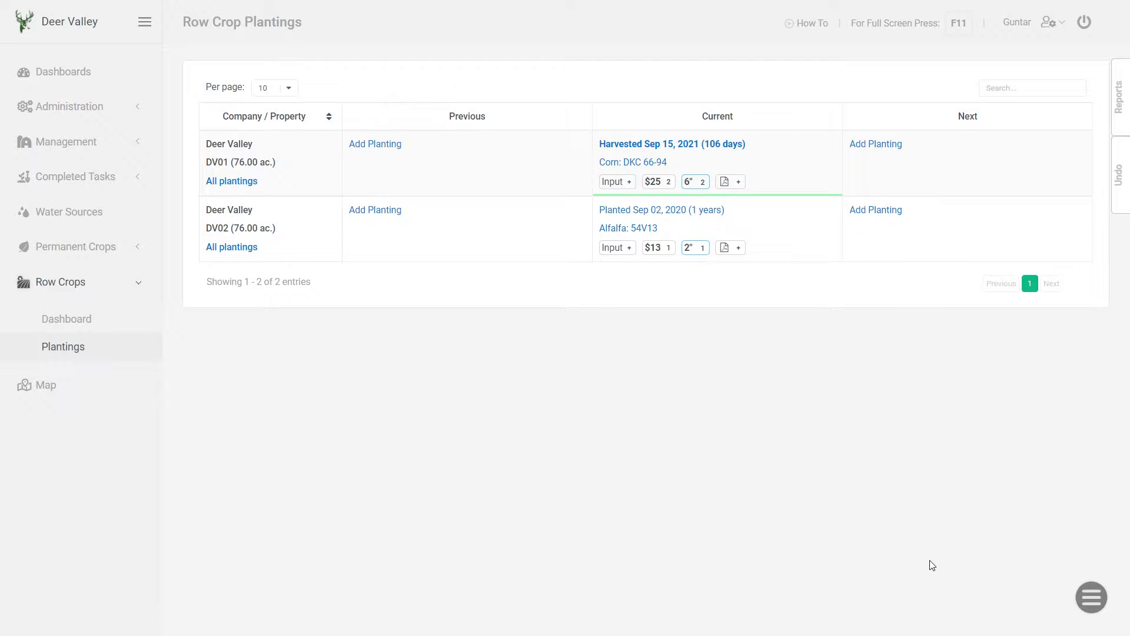
Check which harvest methods are available for the DV01 current corn planting's yields, and close the yield form
click(649, 163)
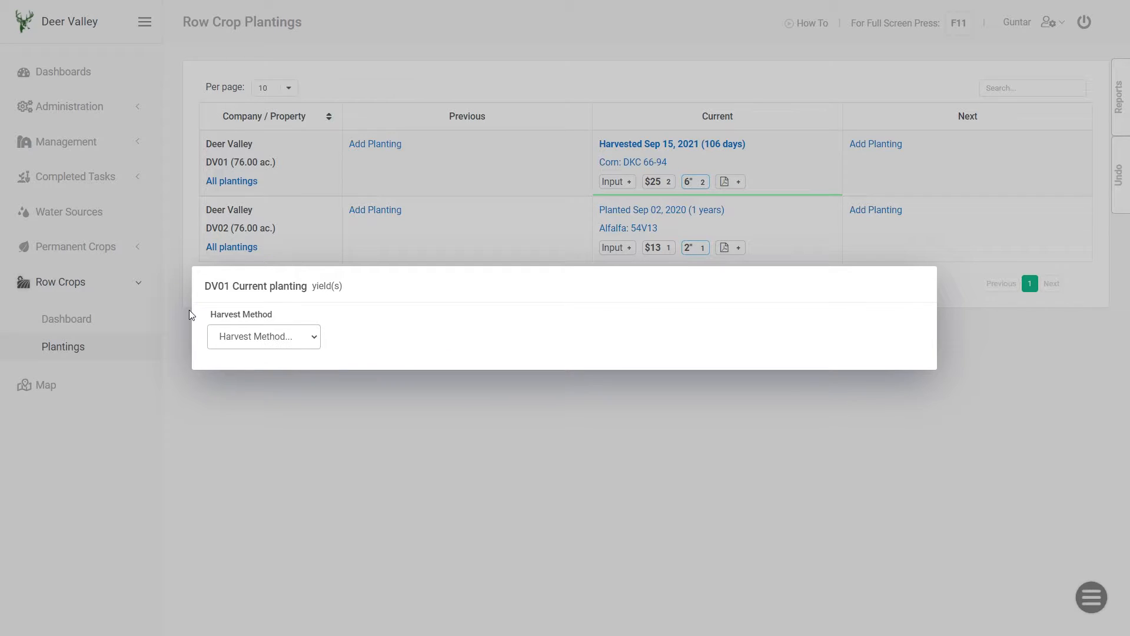
click(266, 339)
click(366, 329)
click(387, 407)
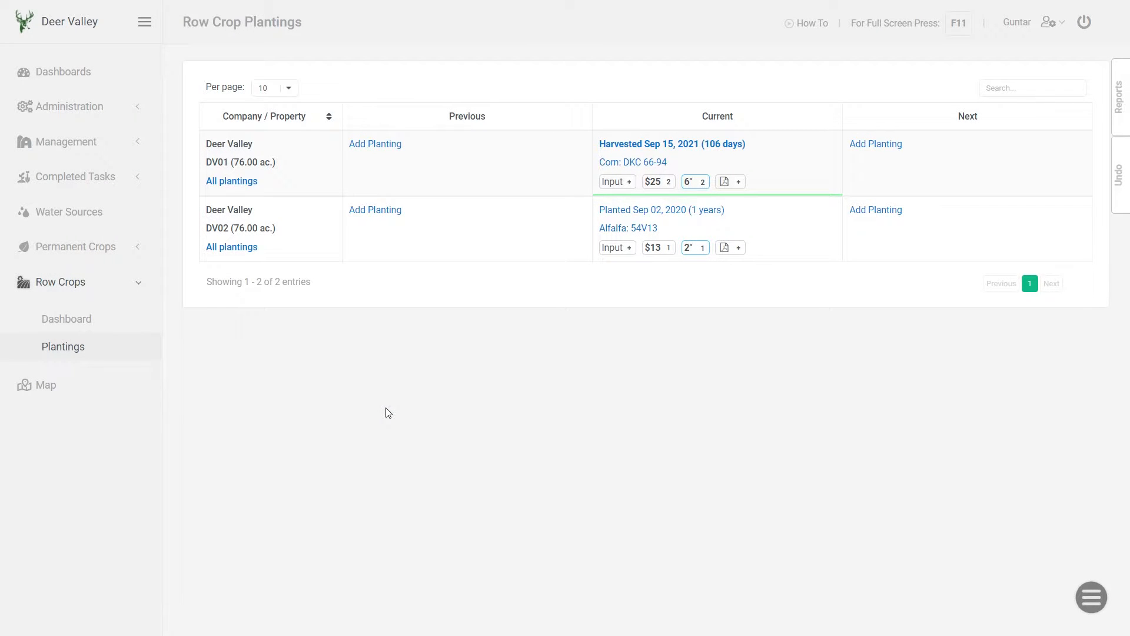
Start a new account harvest method for row crops and name it Green Chop
click(84, 109)
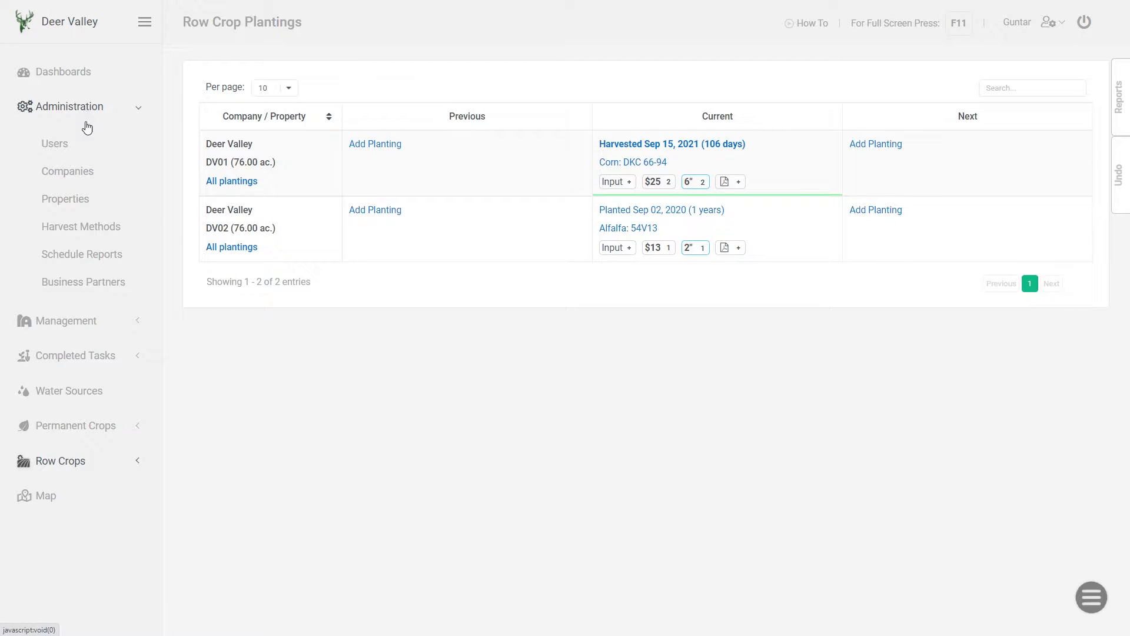
click(94, 228)
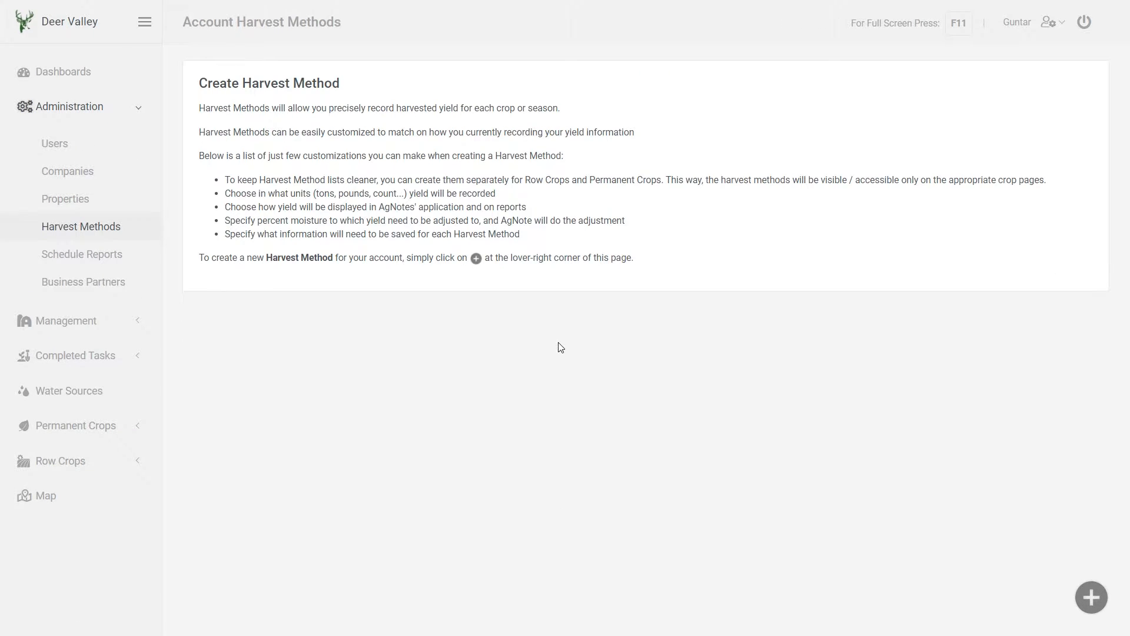
click(1097, 600)
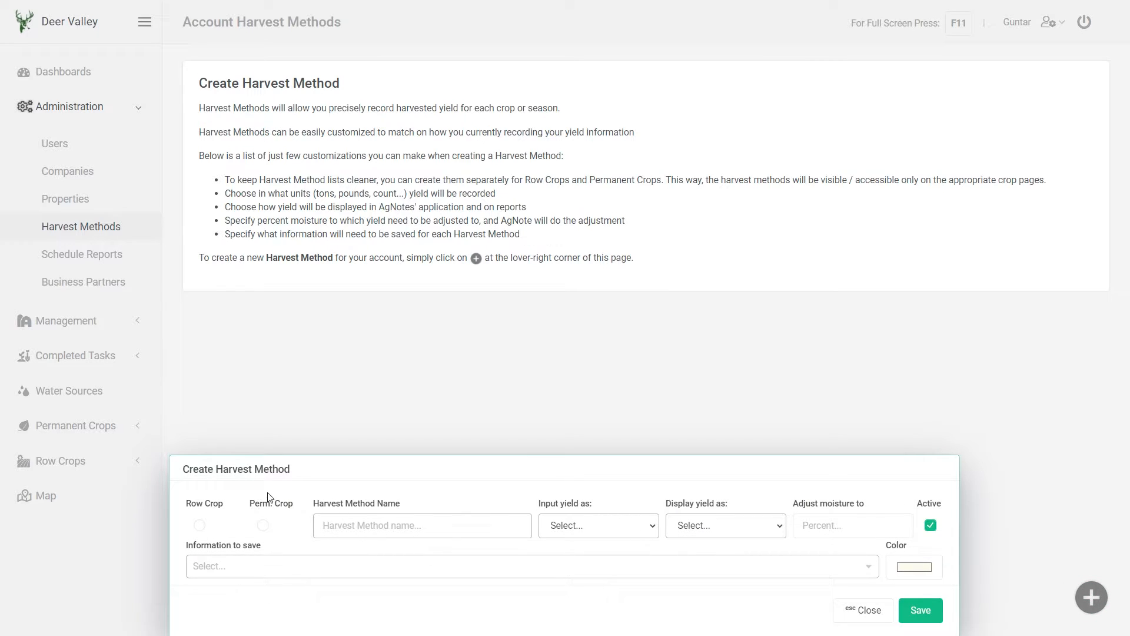
click(200, 525)
click(356, 524)
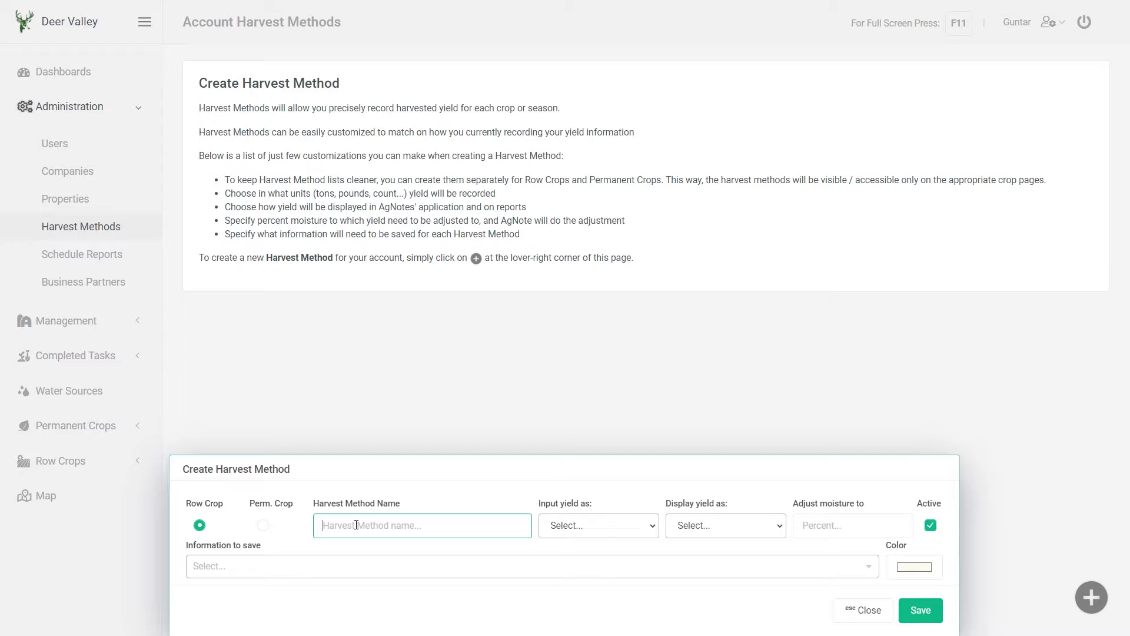
text(Green Chop)
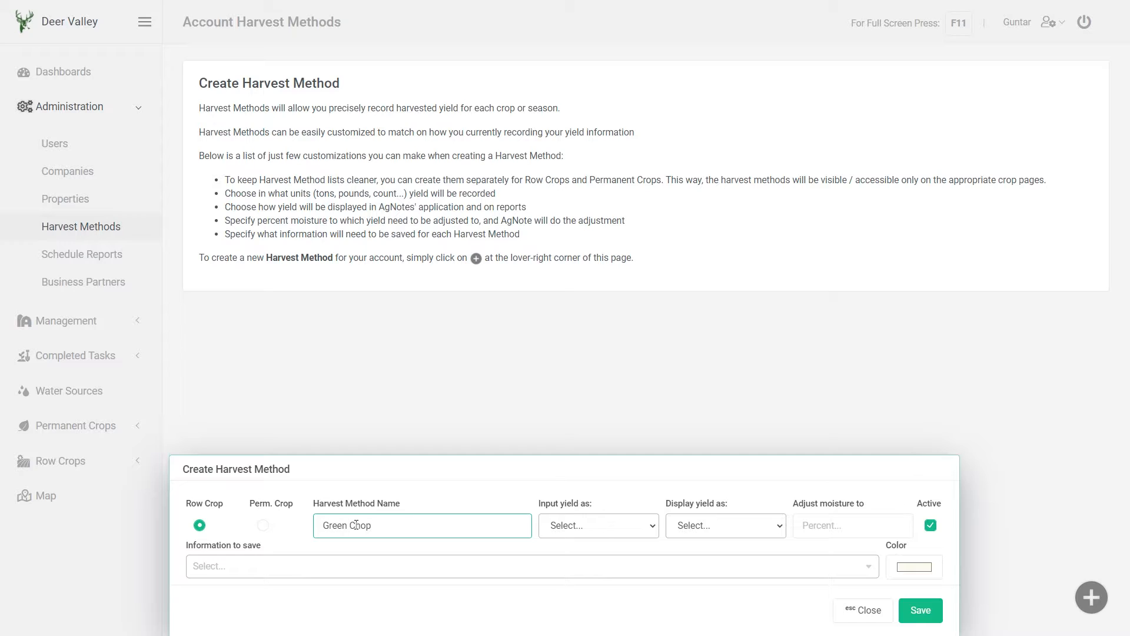
Set Green Chop's yield input to Tons, keep its display as tons/acre, and adjust moisture to 70 percent
click(598, 526)
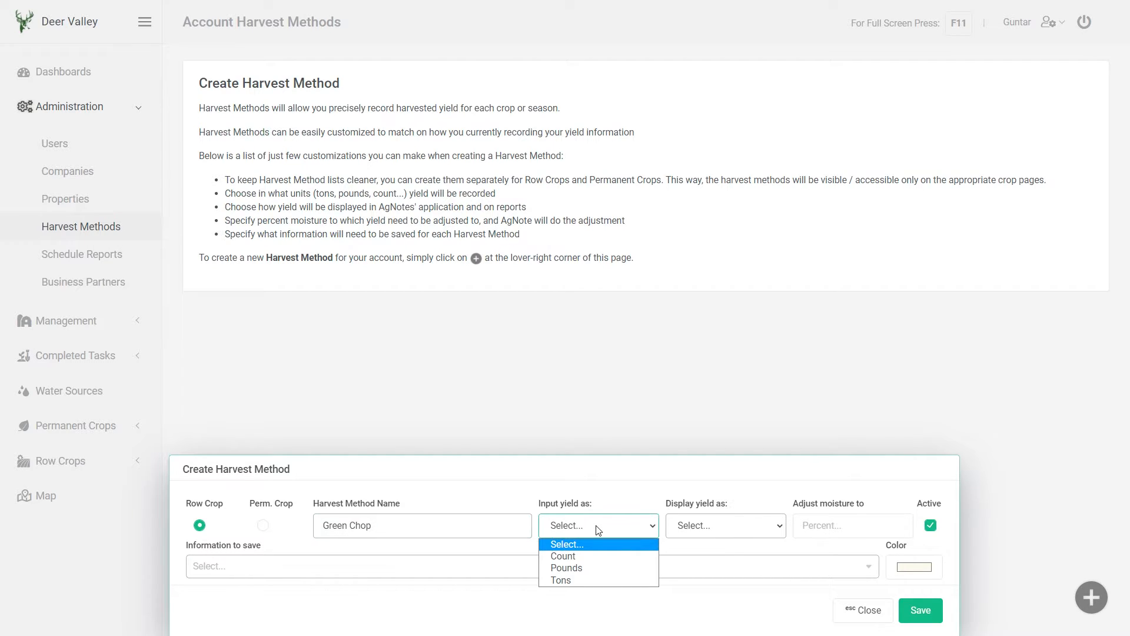
click(587, 575)
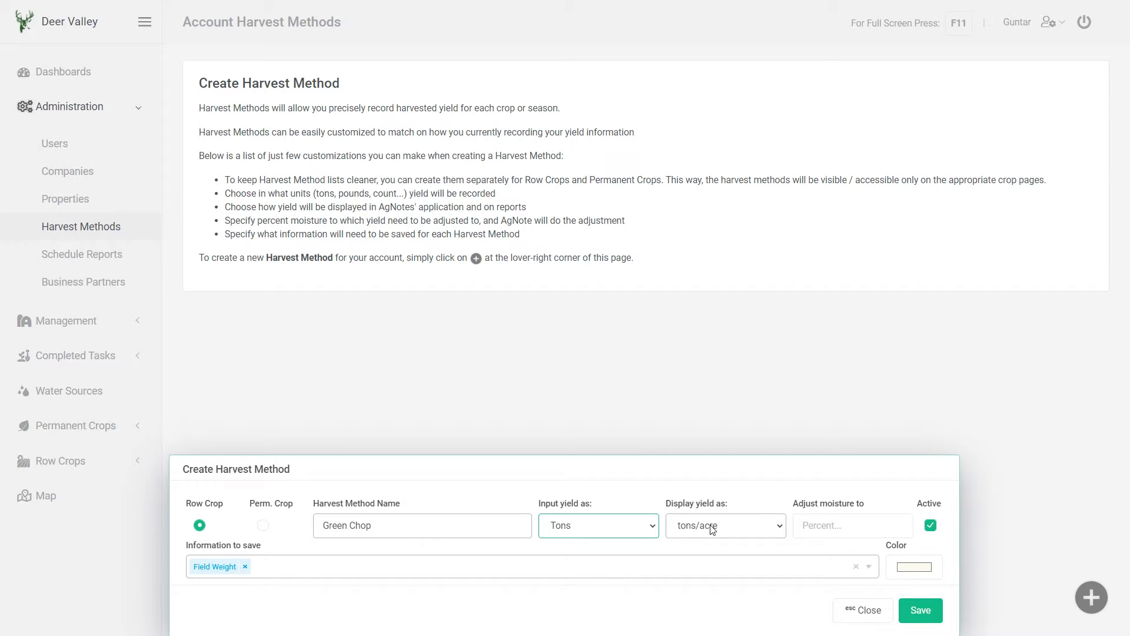
click(732, 529)
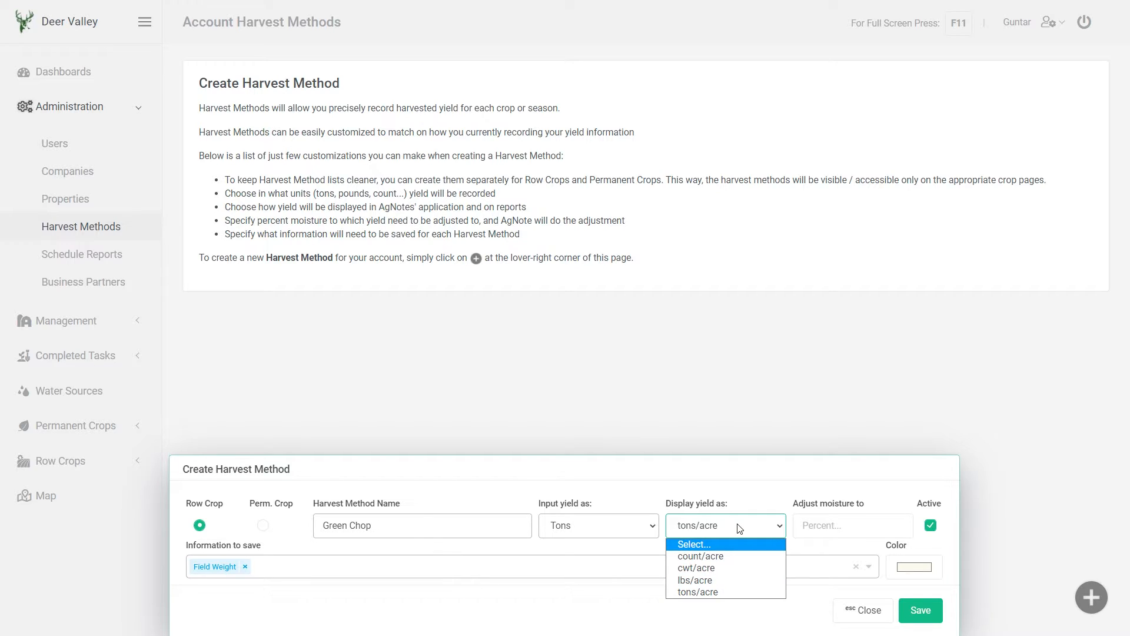
click(821, 528)
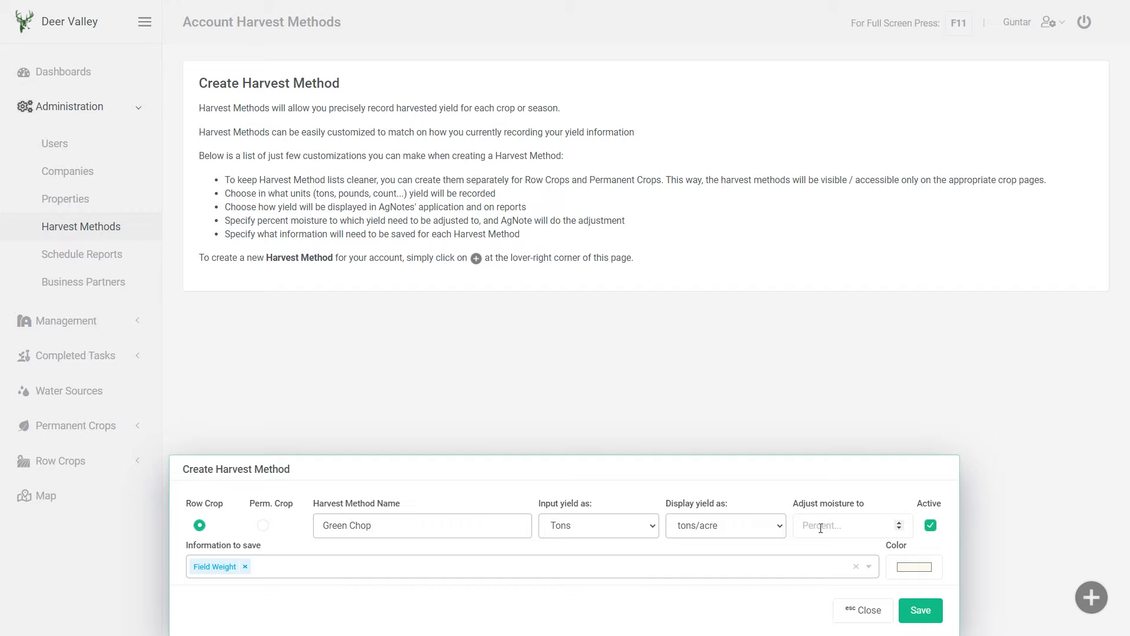
click(821, 528)
text(70)
Add Moisture alongside Field Weight to the information saved for the Green Chop harvest method
click(323, 571)
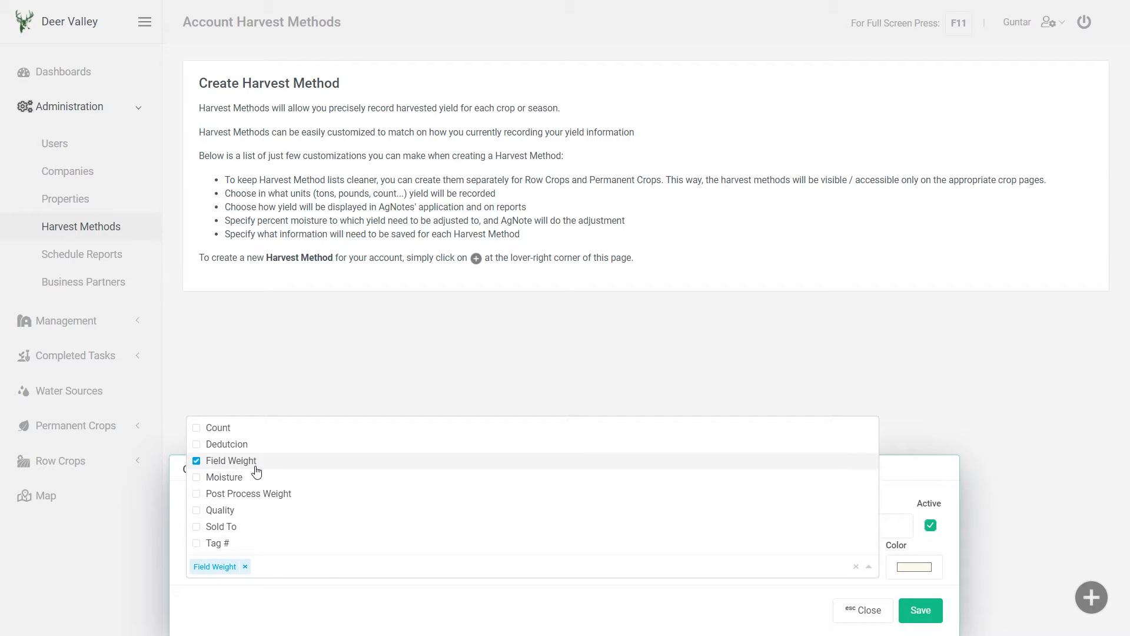
click(226, 478)
click(329, 568)
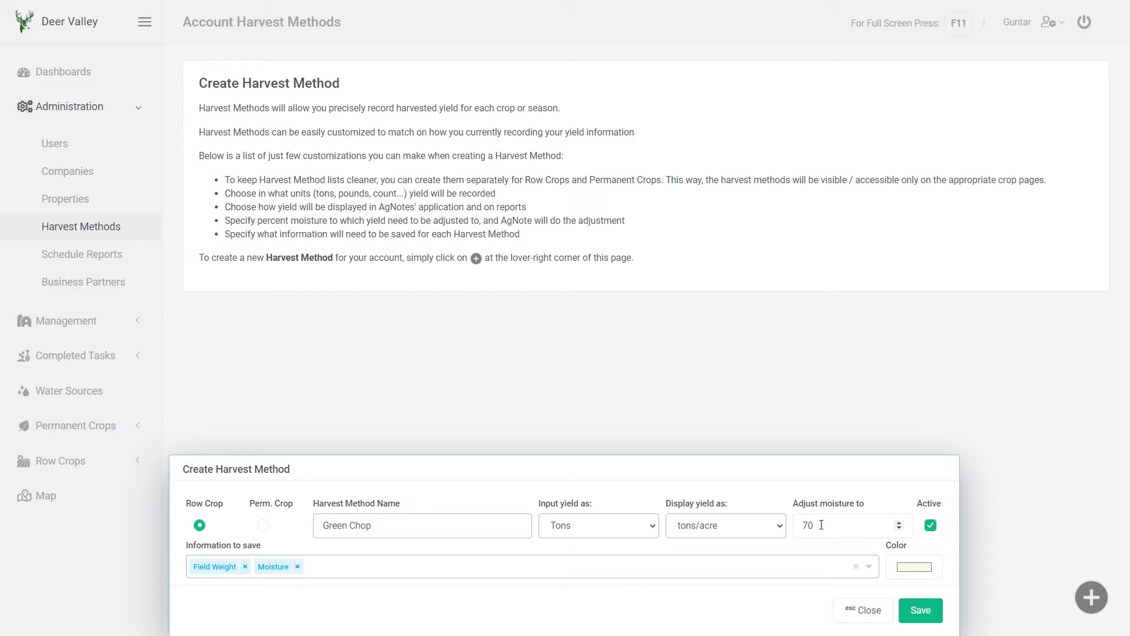
Give the Green Chop harvest method a light green color, about RGB 173, 240, 168, and save it
click(913, 568)
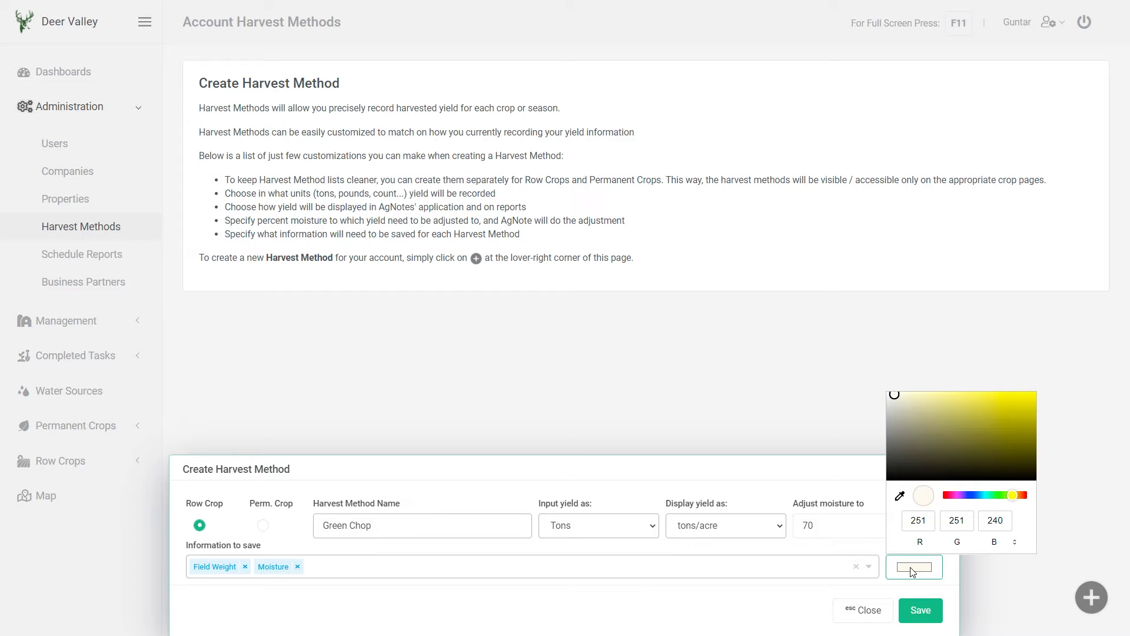
click(996, 495)
drag(997, 497, 1000, 496)
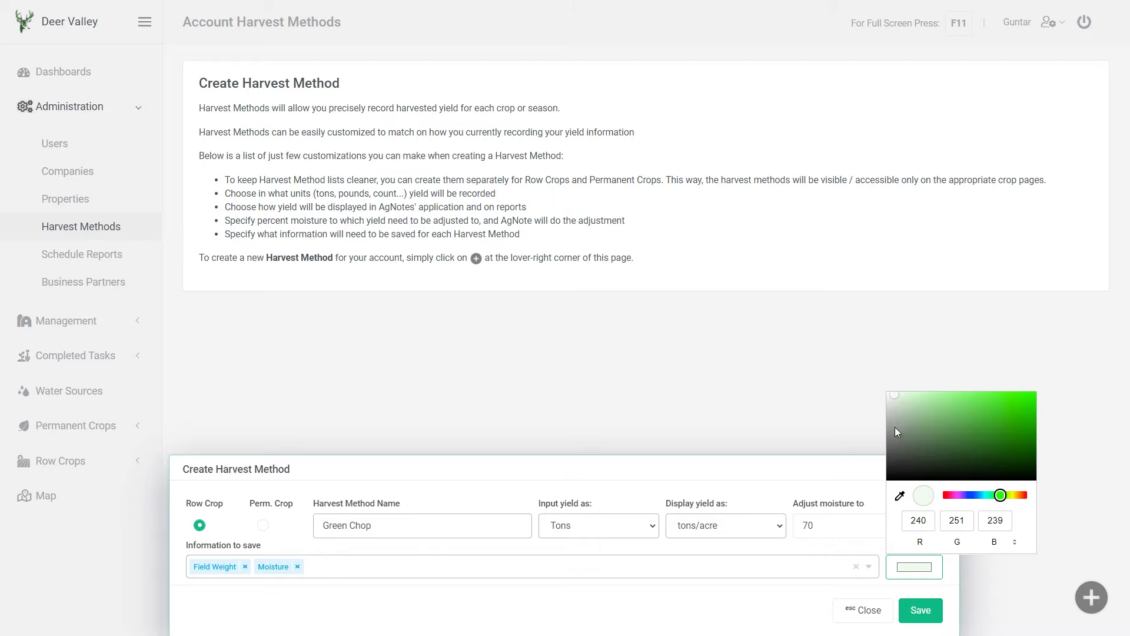
drag(896, 407, 932, 399)
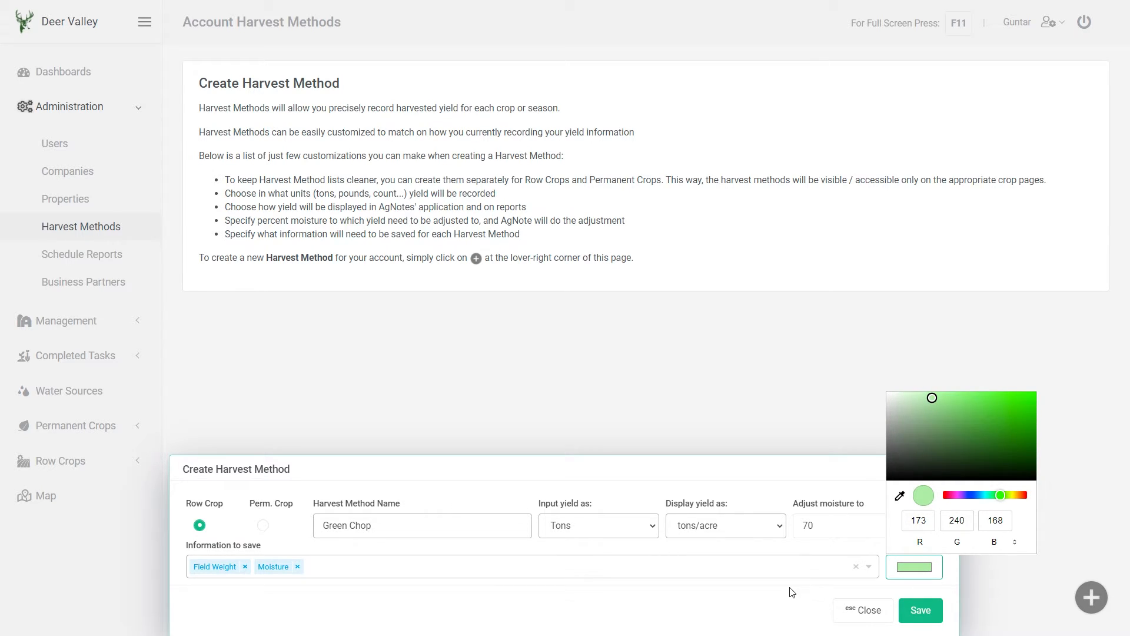
click(824, 591)
click(921, 610)
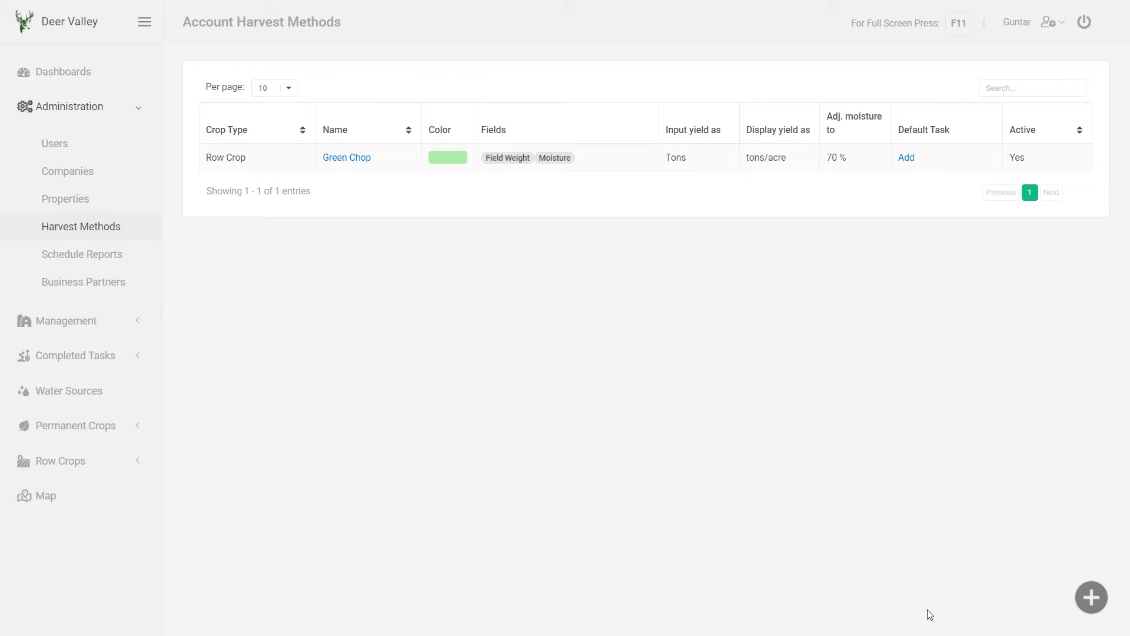
Add a Green Chop yield to the DV01 current corn planting with a field weight of 2145 tons and 70% moisture
click(80, 460)
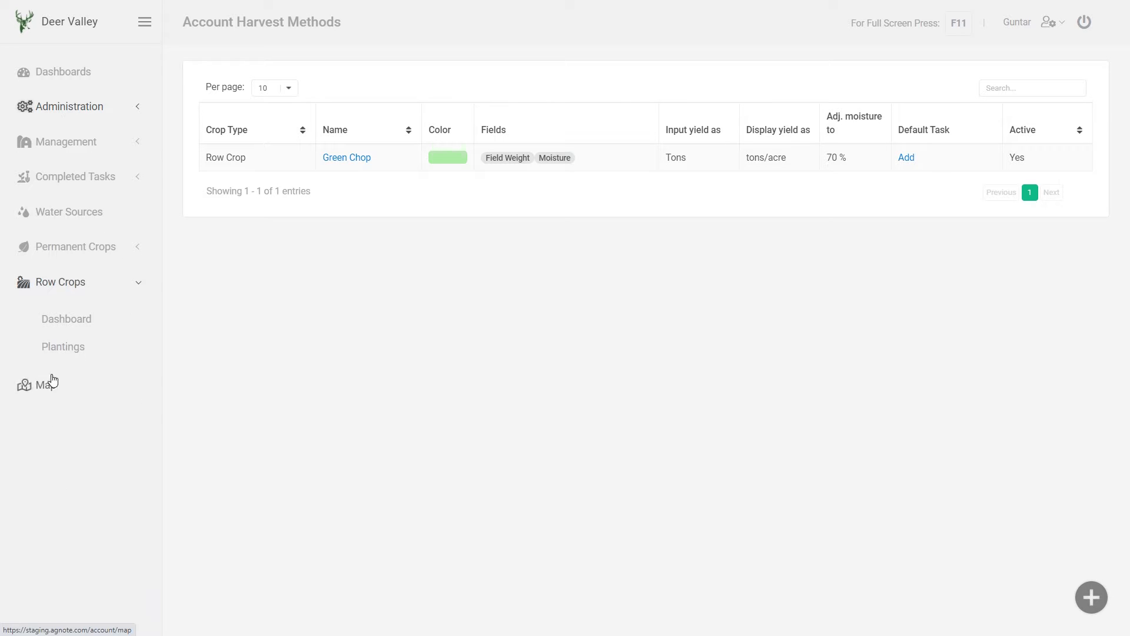
click(63, 349)
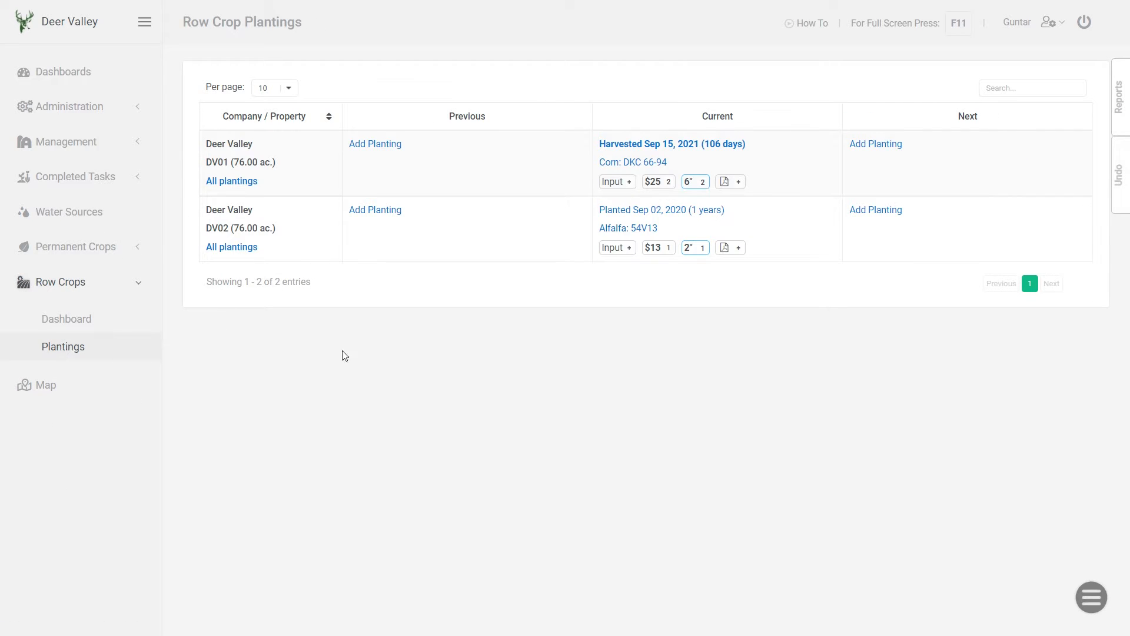
click(628, 167)
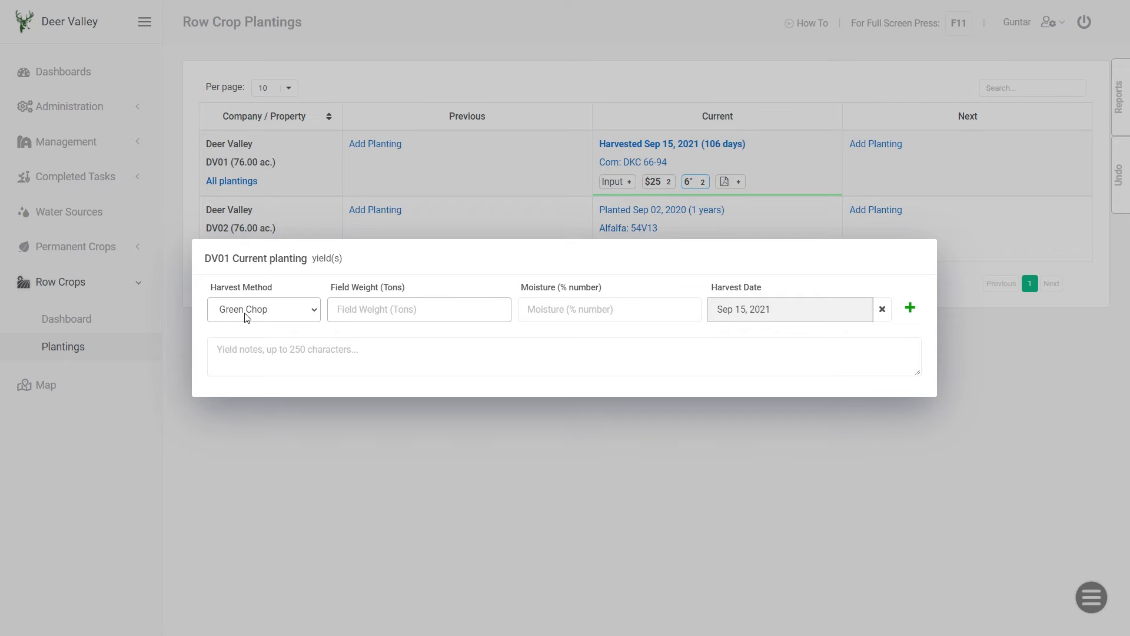
click(348, 313)
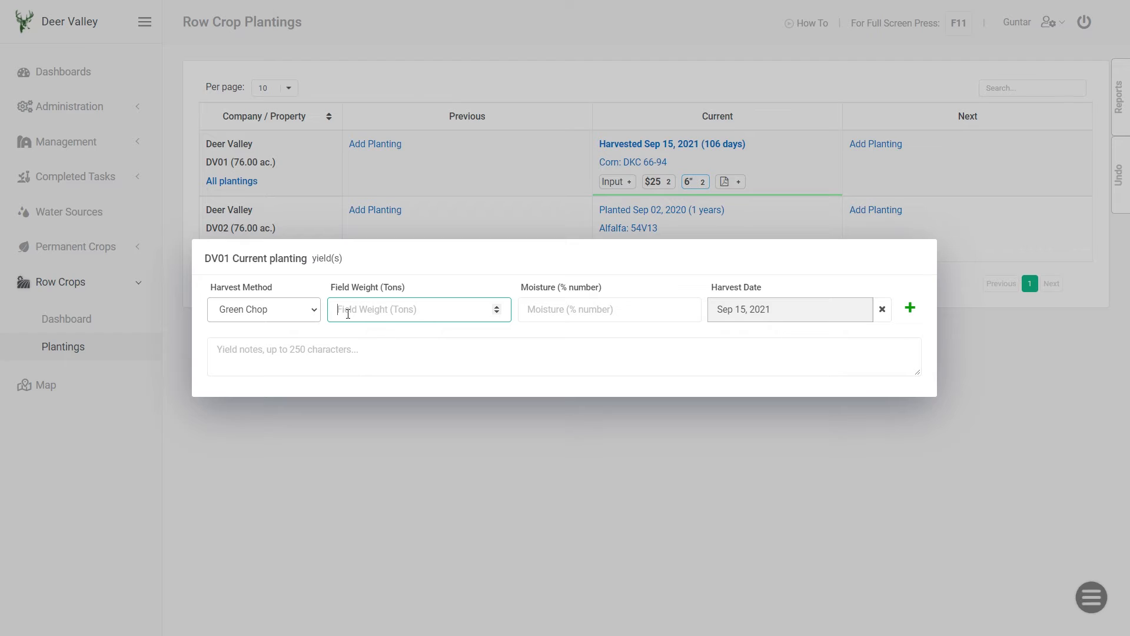
text(21.45)
click(569, 312)
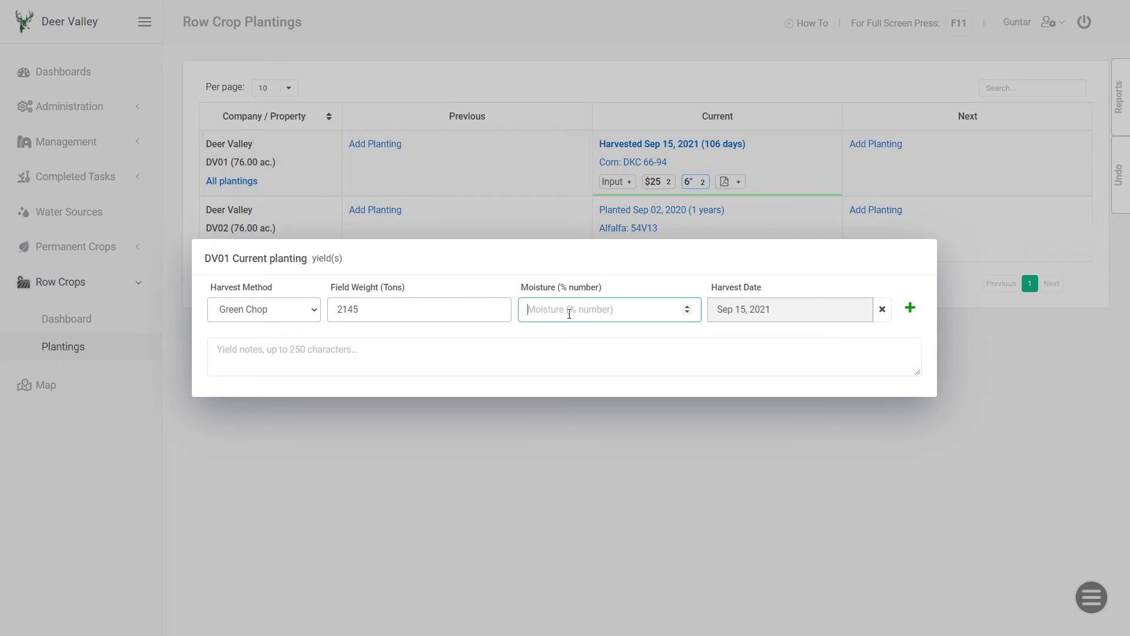
text(70)
click(911, 308)
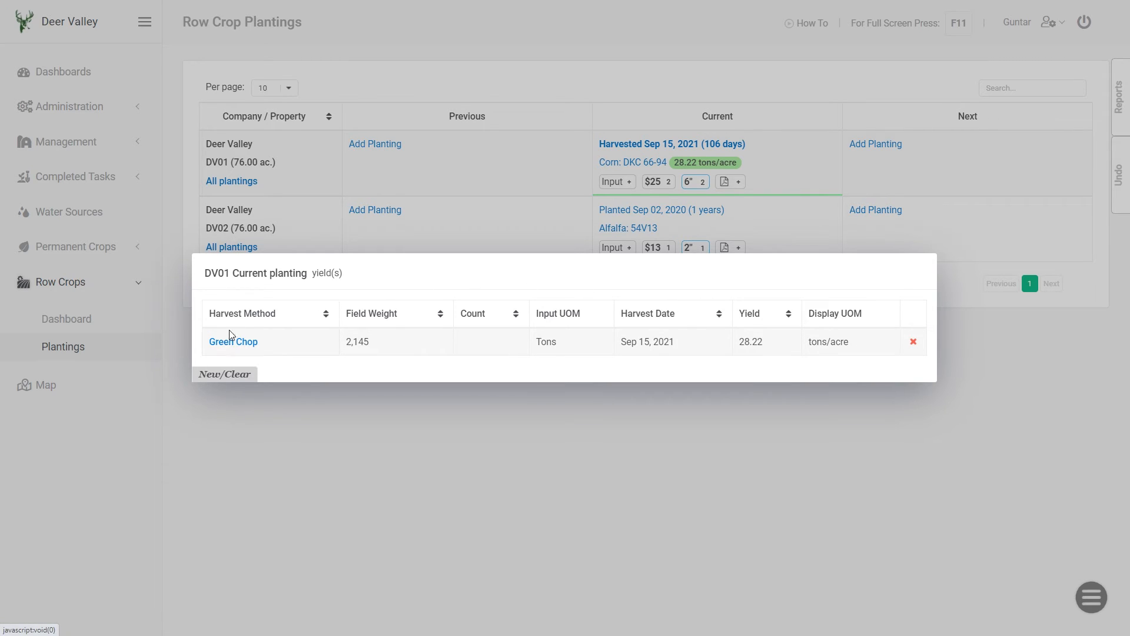
Change the moisture of the DV01 Green Chop yield record to 72% and save the update
click(251, 343)
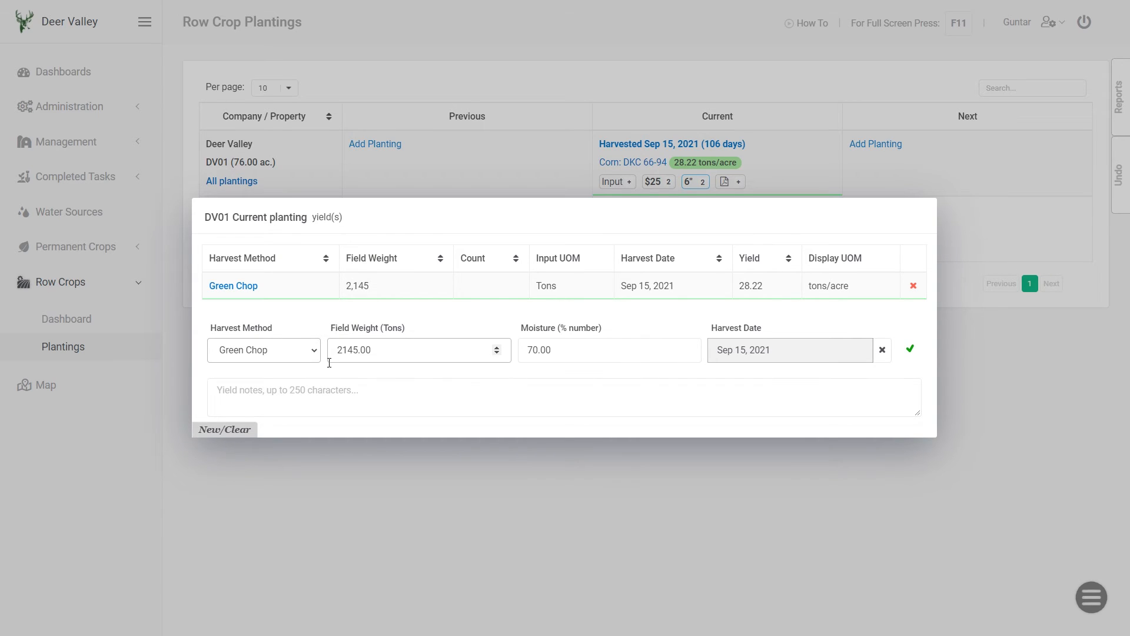
click(565, 350)
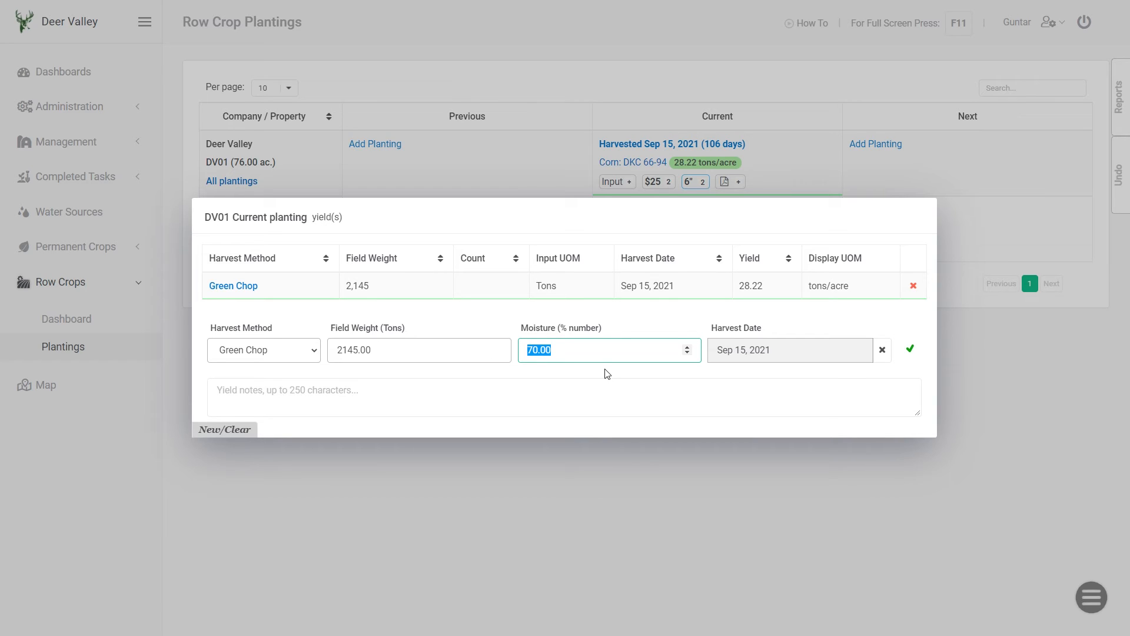
text(72)
click(910, 350)
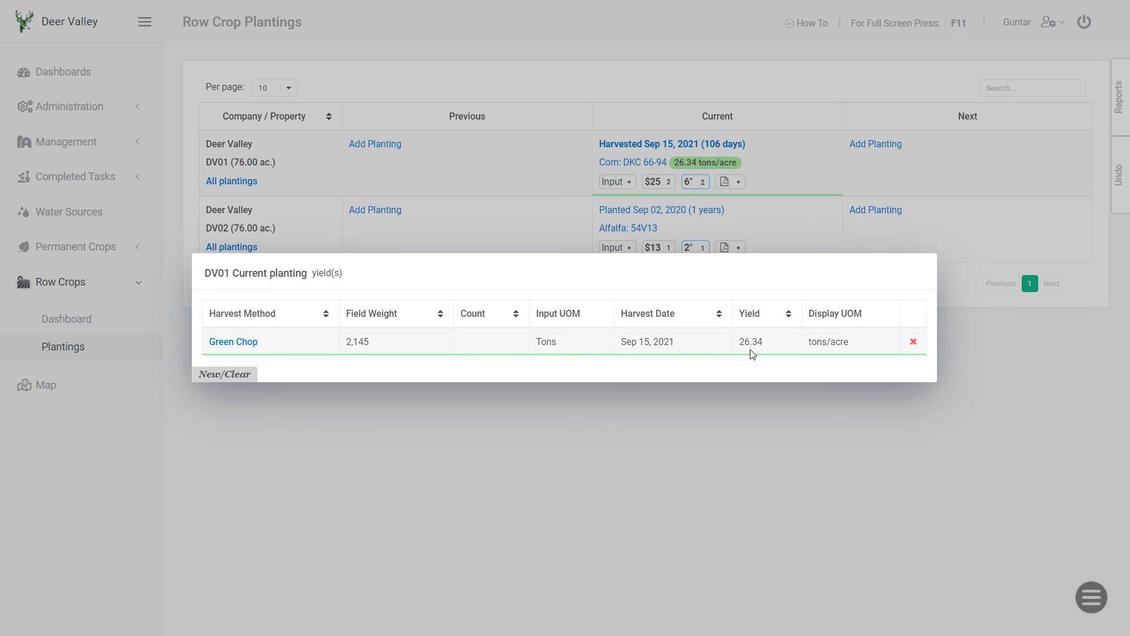
Set the moisture of the DV01 Green Chop yield record to 68% and save the update
click(238, 341)
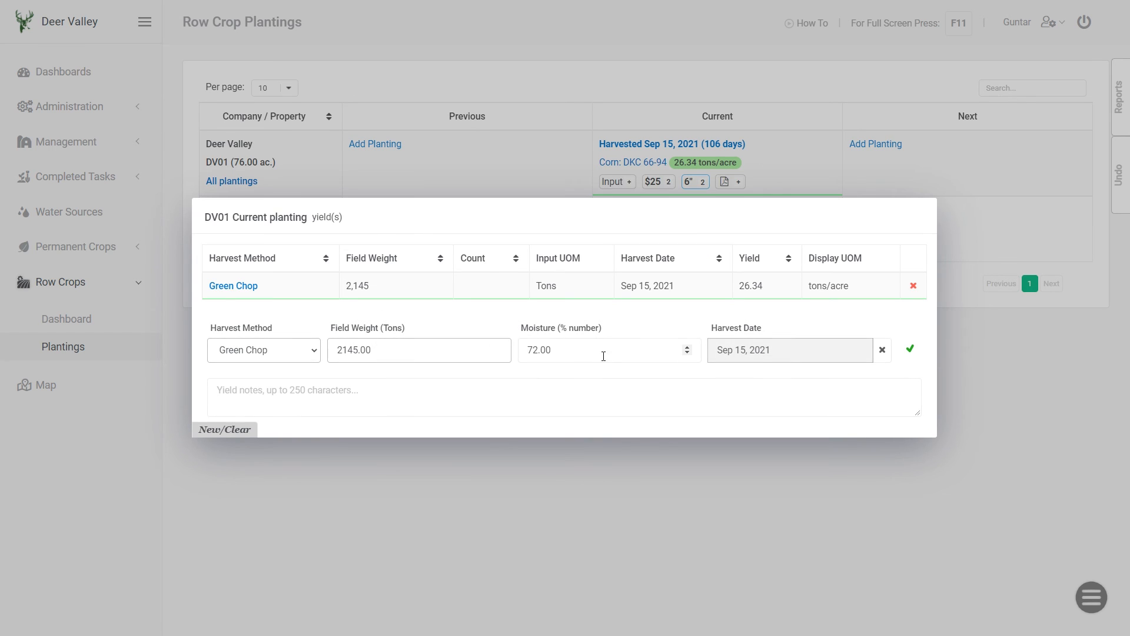
click(580, 358)
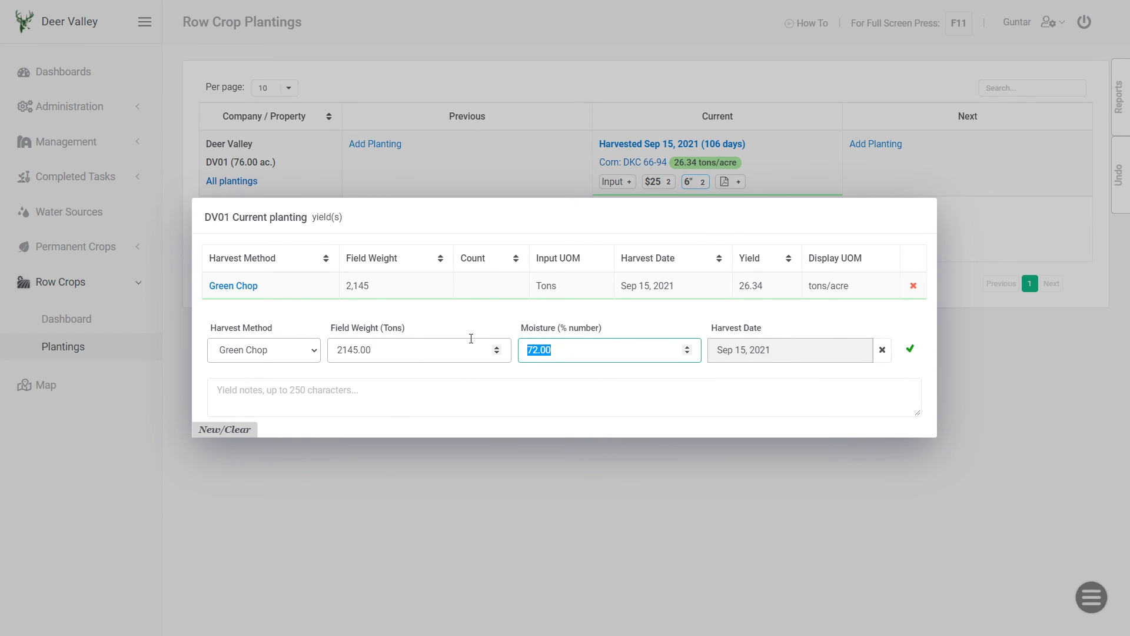
text(68)
click(909, 351)
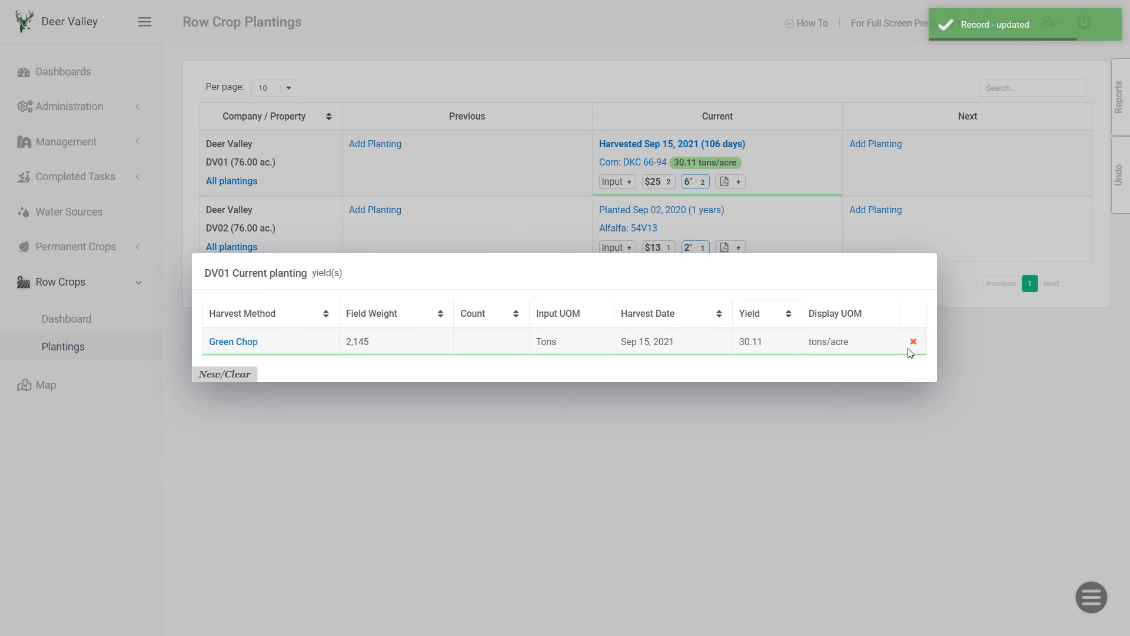